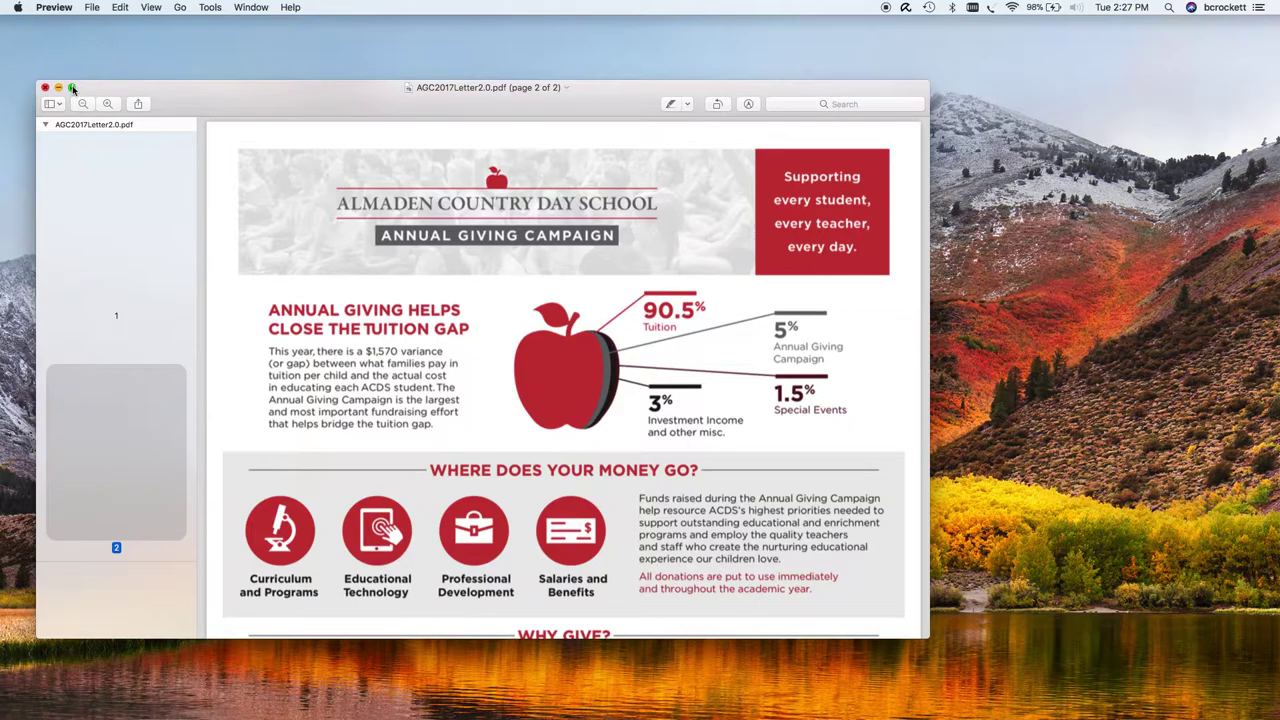
- Widen the PDF window to about two thirds of the screen and look over both pages of the letter
left_click_drag(72, 88, 72, 84)
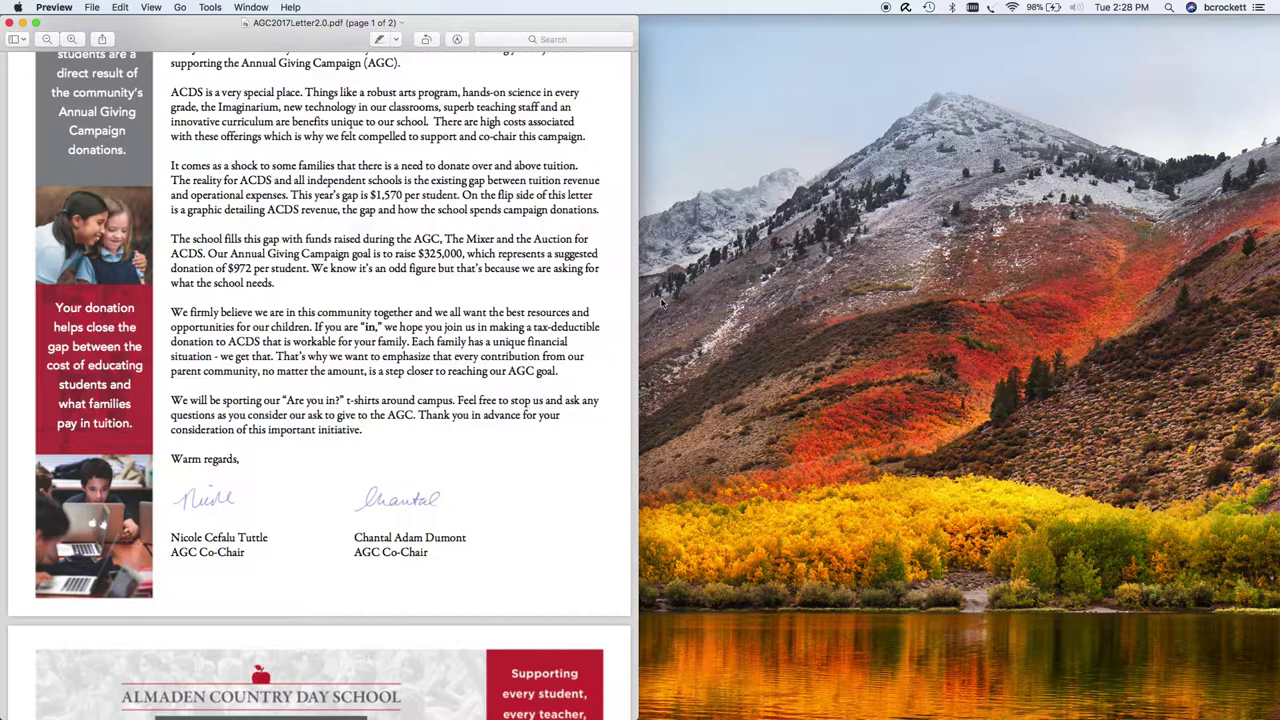
left_click_drag(638, 310, 825, 313)
scroll(700, 408, "down", 15)
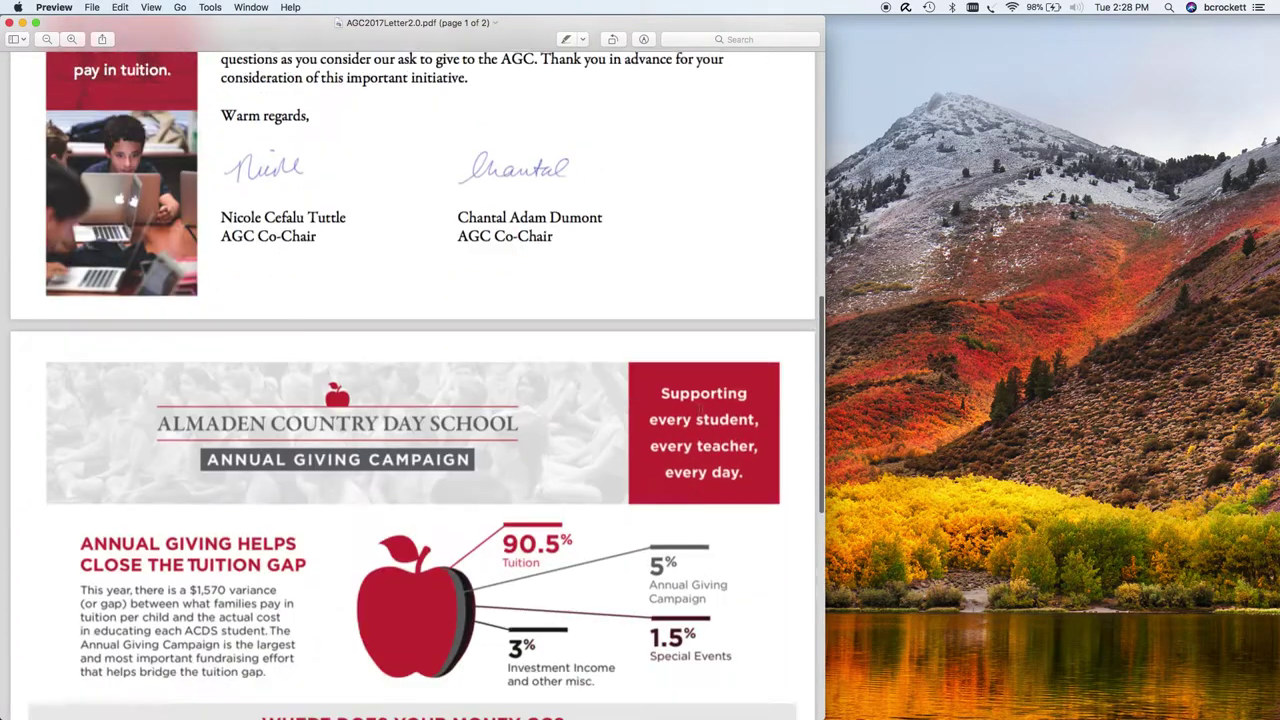
scroll(700, 408, "up", 6)
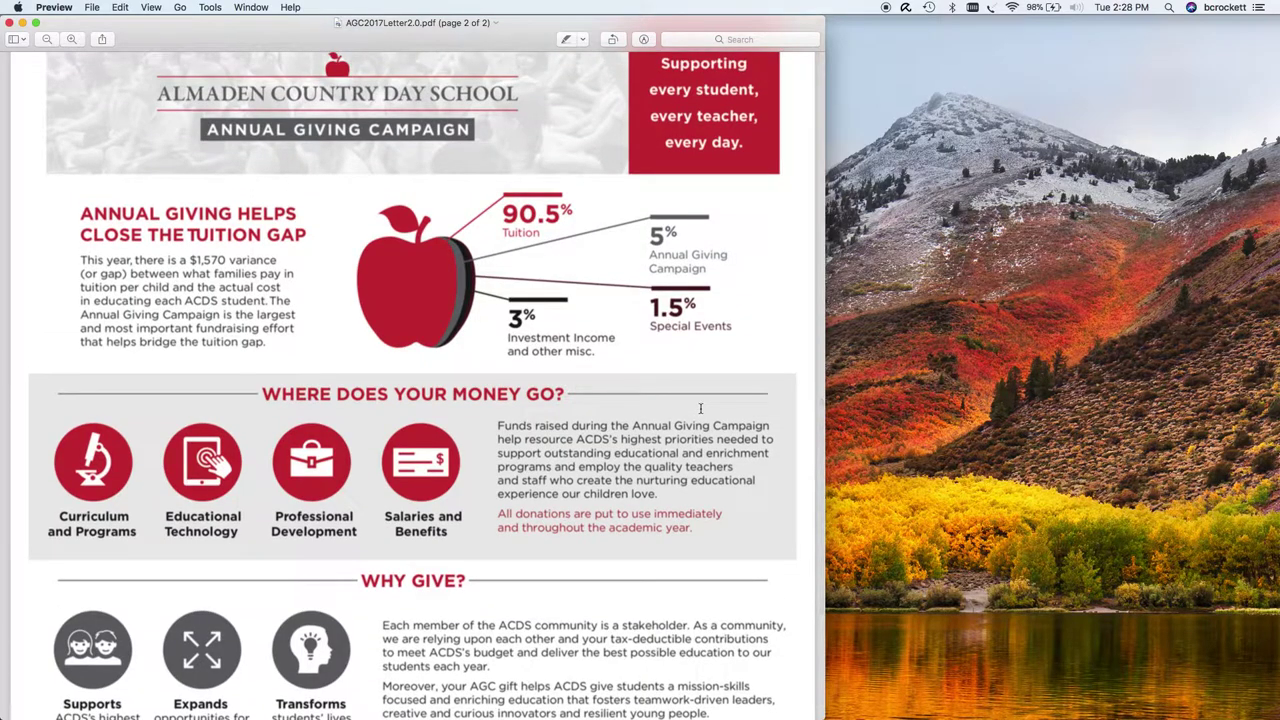
- Open the print settings for the letter and show the Xerox Features options
key("super+p")
left_click(499, 232)
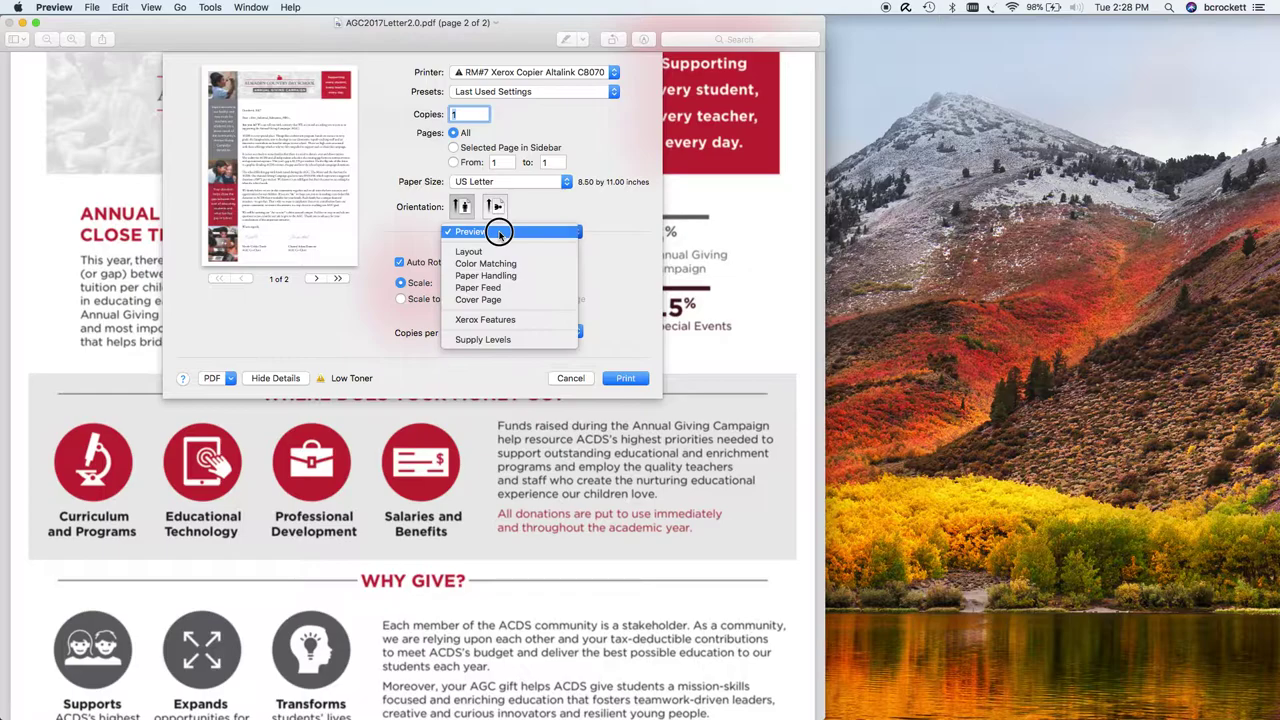
left_click(507, 318)
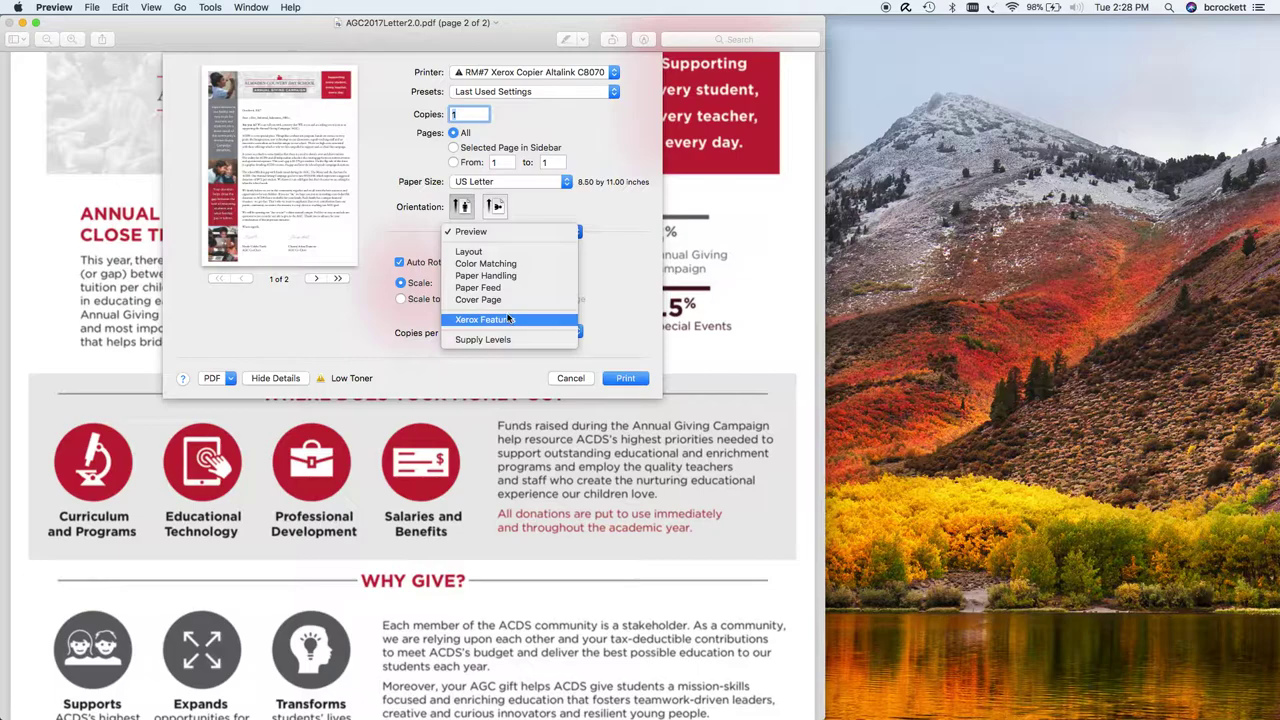
left_click(508, 318)
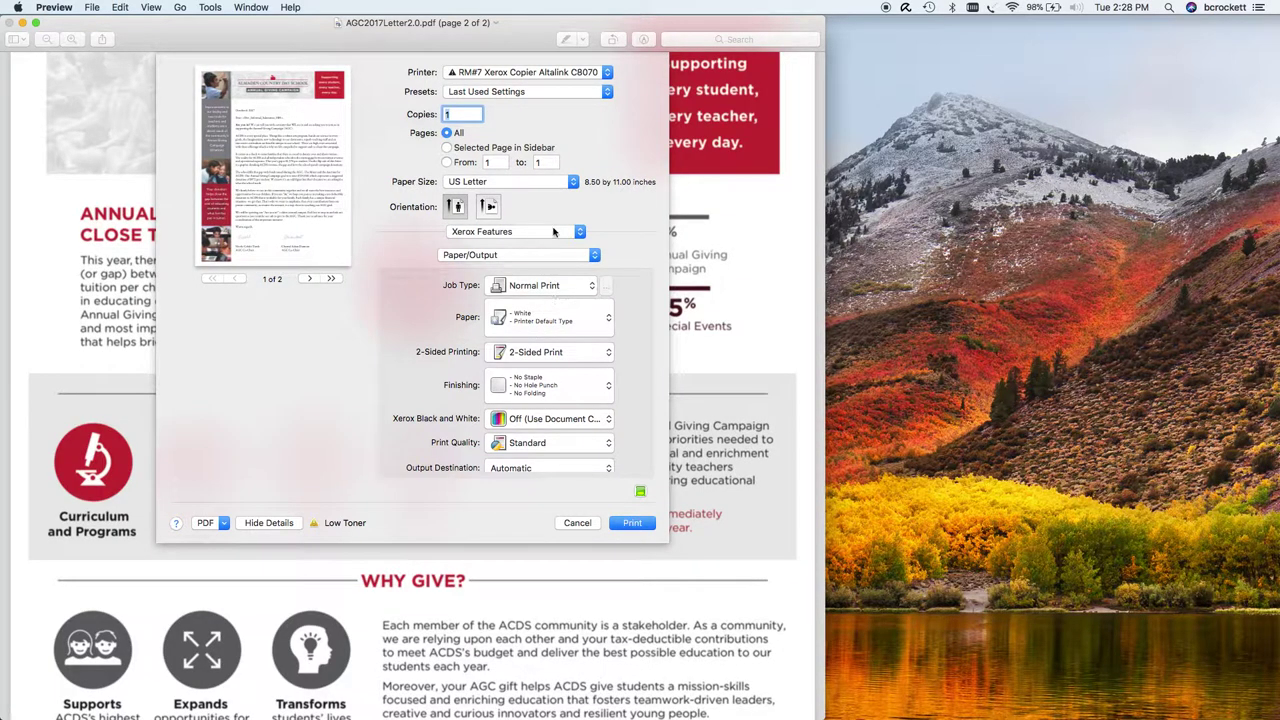
- Review the Xerox Features categories and the Paper/Output settings, leaving Xerox Black and White on Off (Use Document Color)
left_click(555, 231)
left_click(555, 231)
left_click(553, 256)
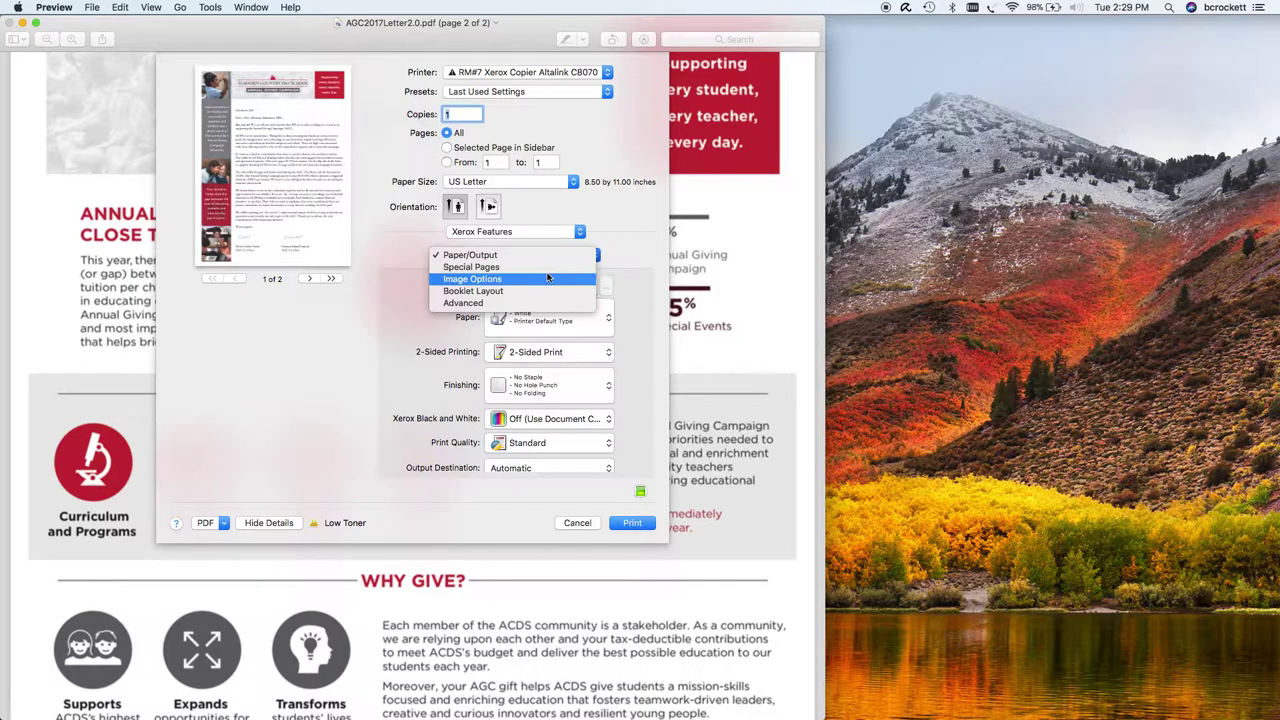
left_click(547, 277)
left_click(630, 254)
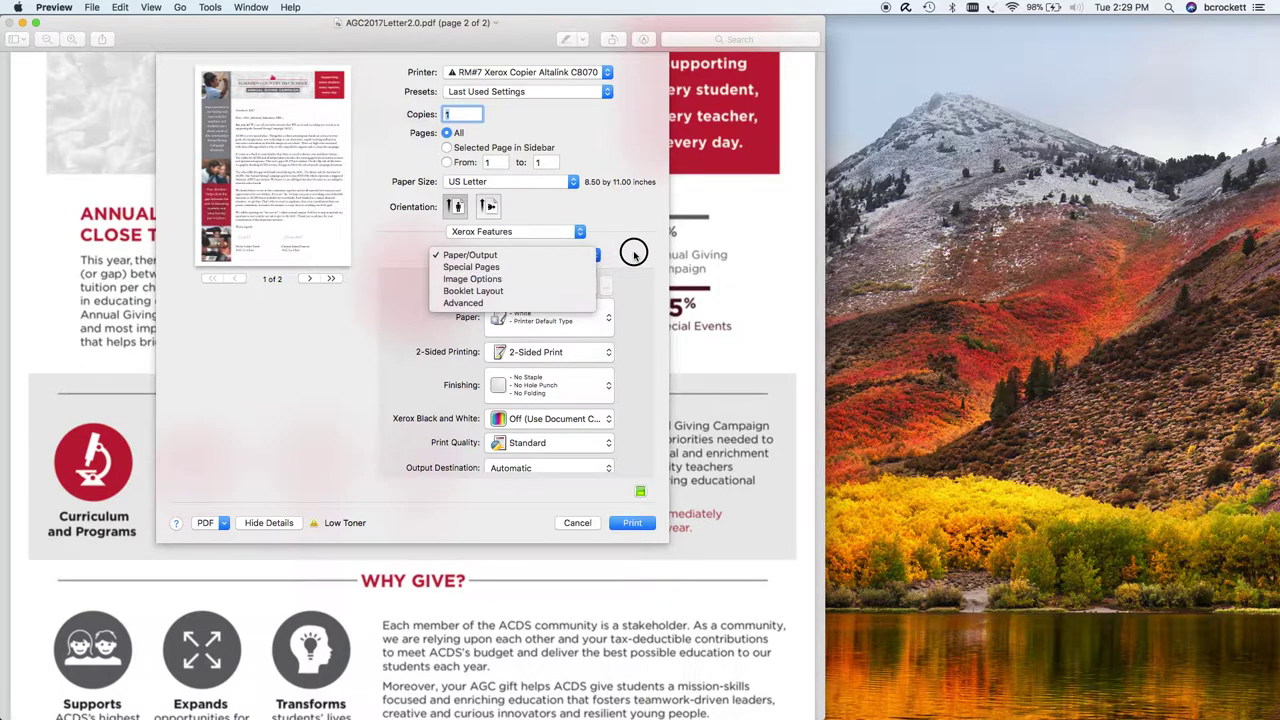
left_click(527, 447)
left_click(515, 443)
left_click(521, 419)
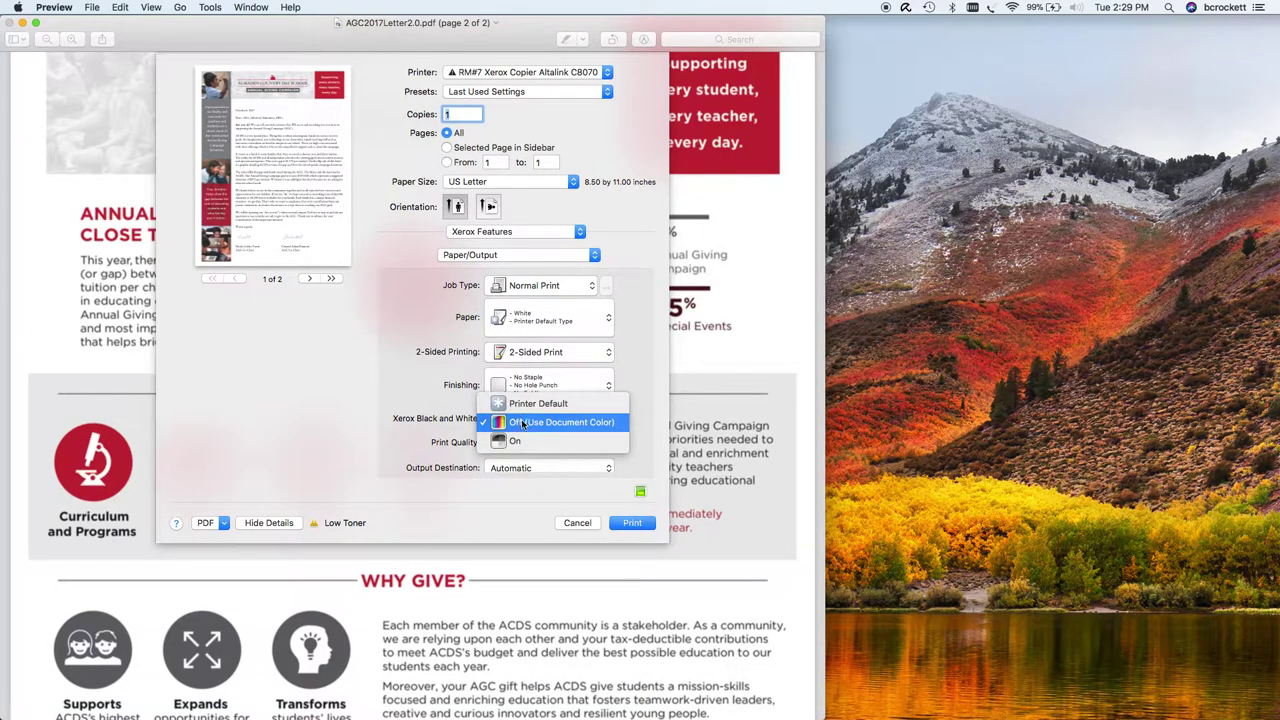
left_click(518, 423)
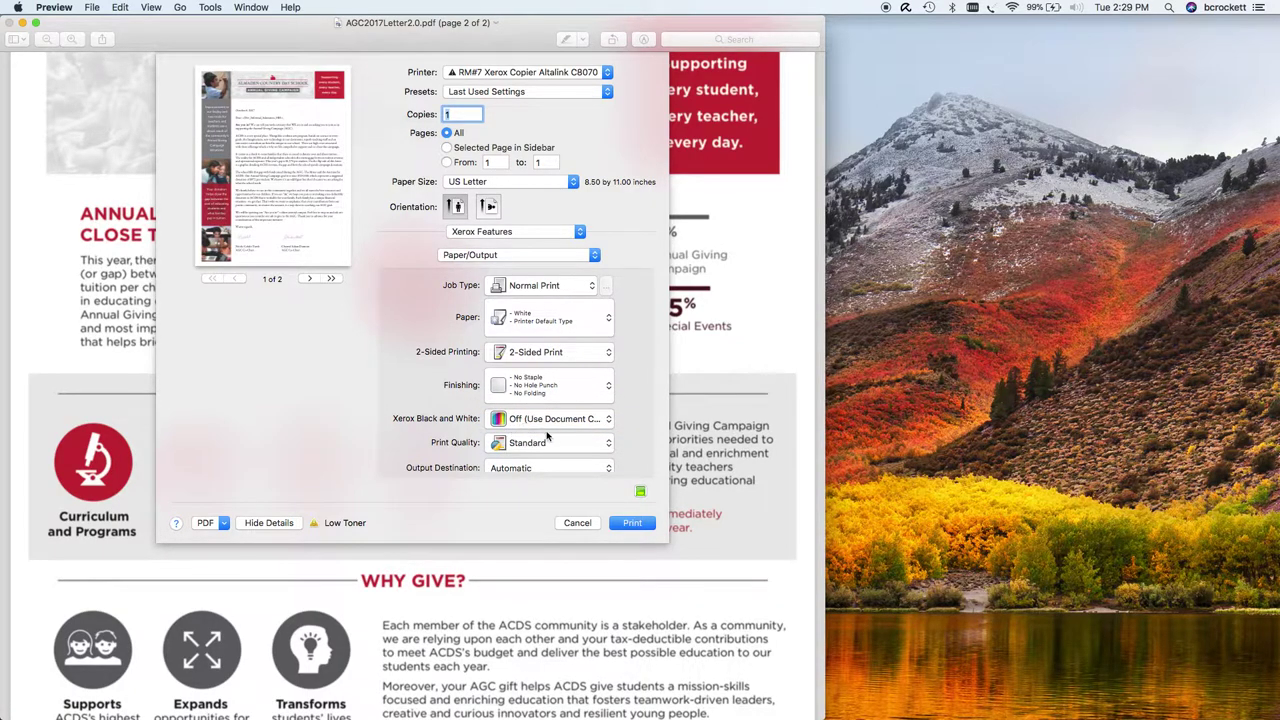
- Switch the Xerox Features to Image Options, choose custom color, and open its Color Adjustments
left_click(529, 256)
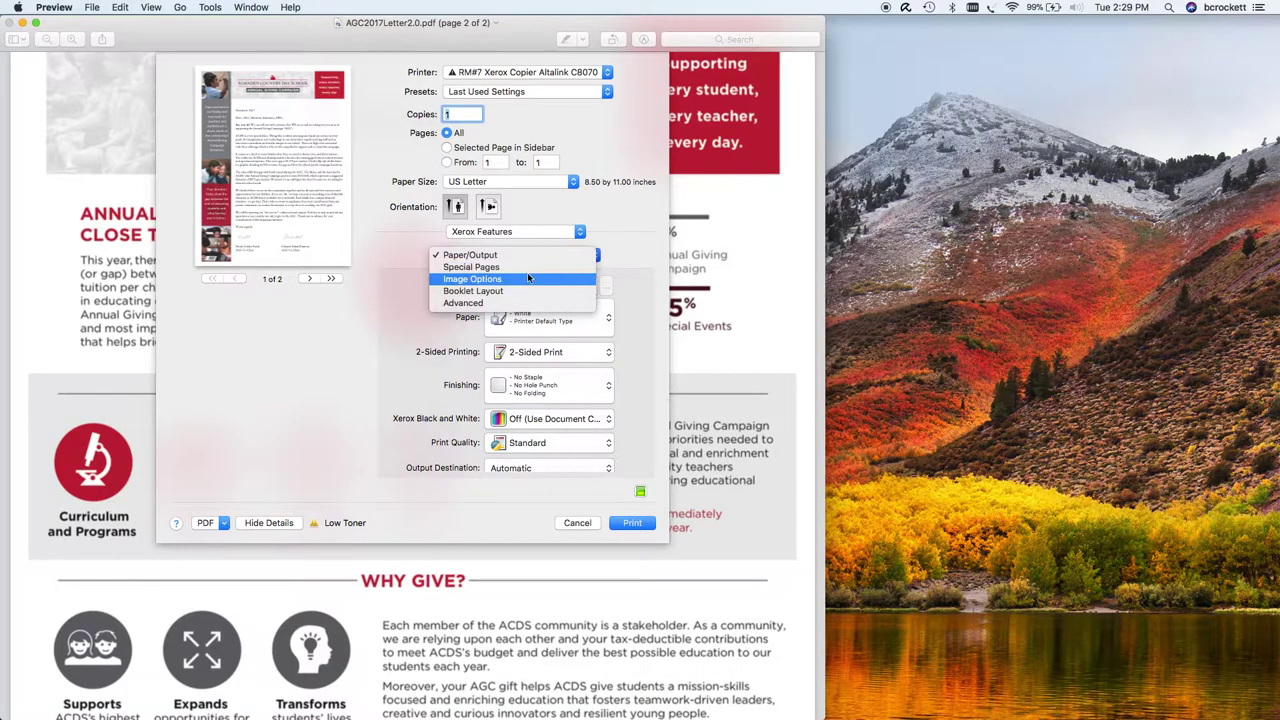
left_click(526, 273)
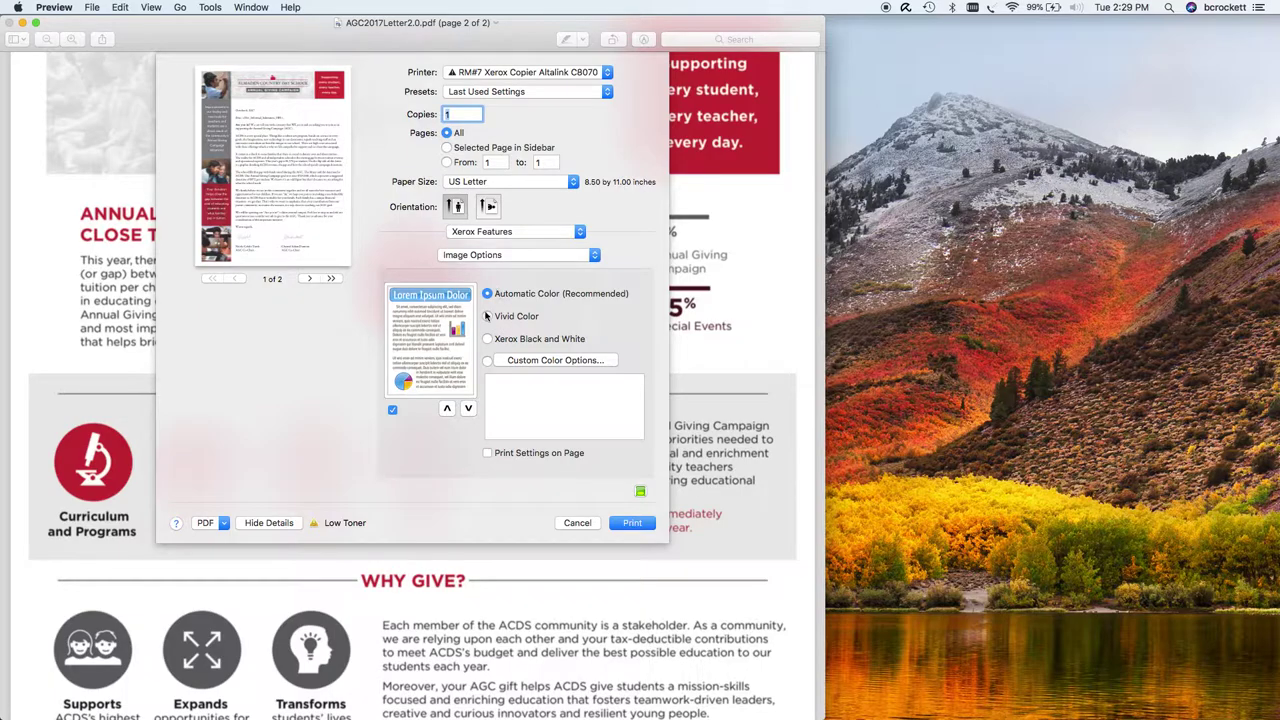
left_click(486, 343)
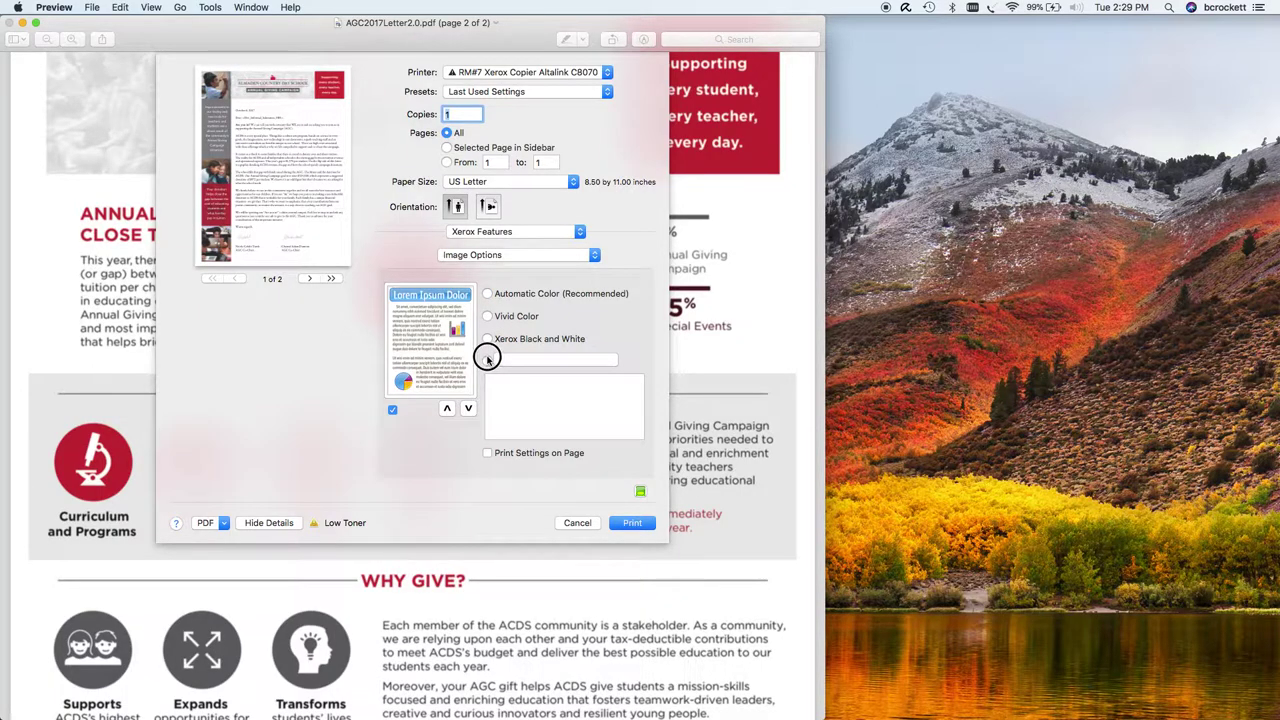
left_click(536, 362)
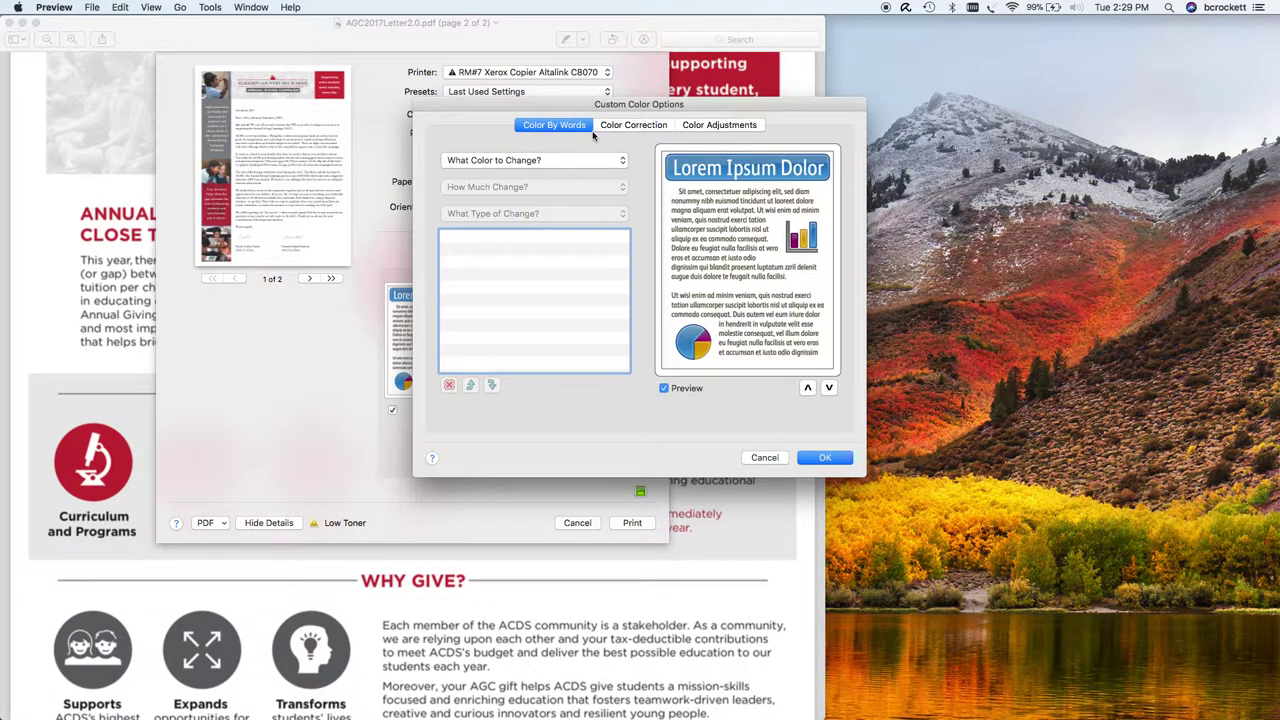
left_click(717, 126)
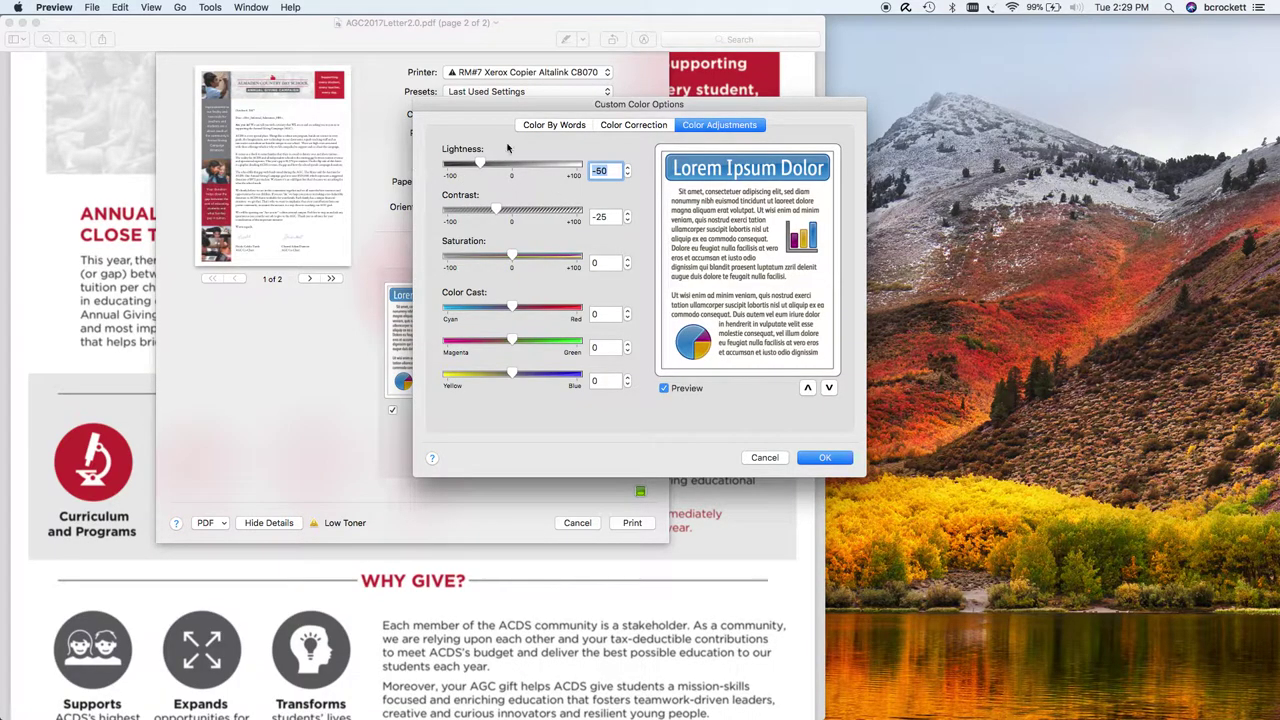
- Set the custom color lightness to -51, leave the contrast at -25, and apply the adjustments
left_click_drag(478, 163, 512, 161)
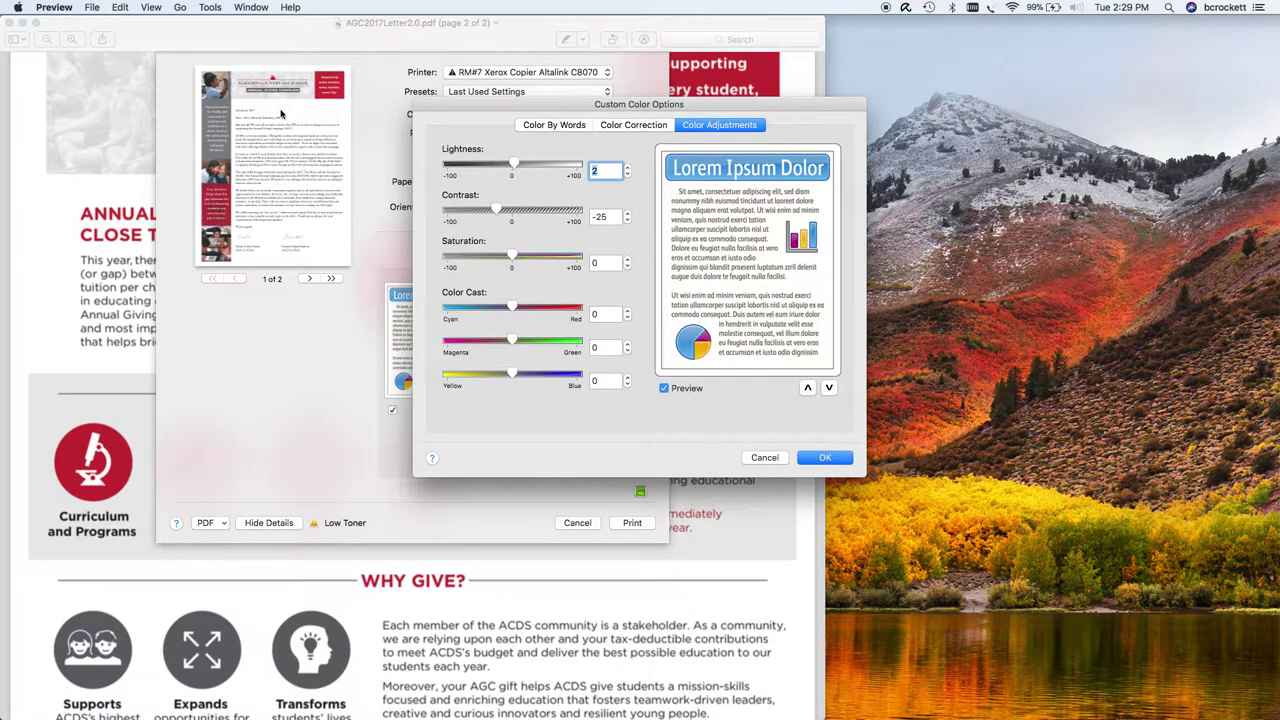
left_click_drag(513, 162, 479, 163)
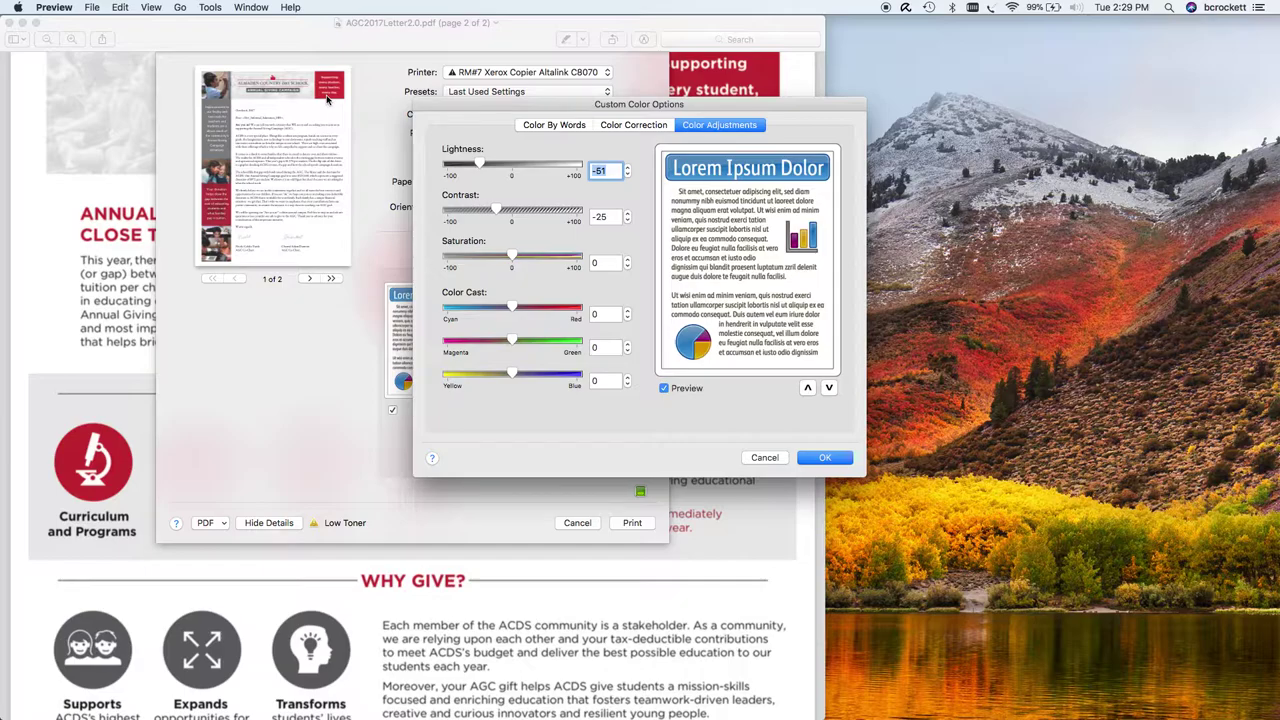
left_click(498, 210)
mouse_move(498, 210)
left_mouse_down()
mouse_move(511, 200)
mouse_move(486, 203)
mouse_move(499, 205)
left_mouse_up()
left_click_drag(498, 204, 498, 206)
left_click(824, 458)
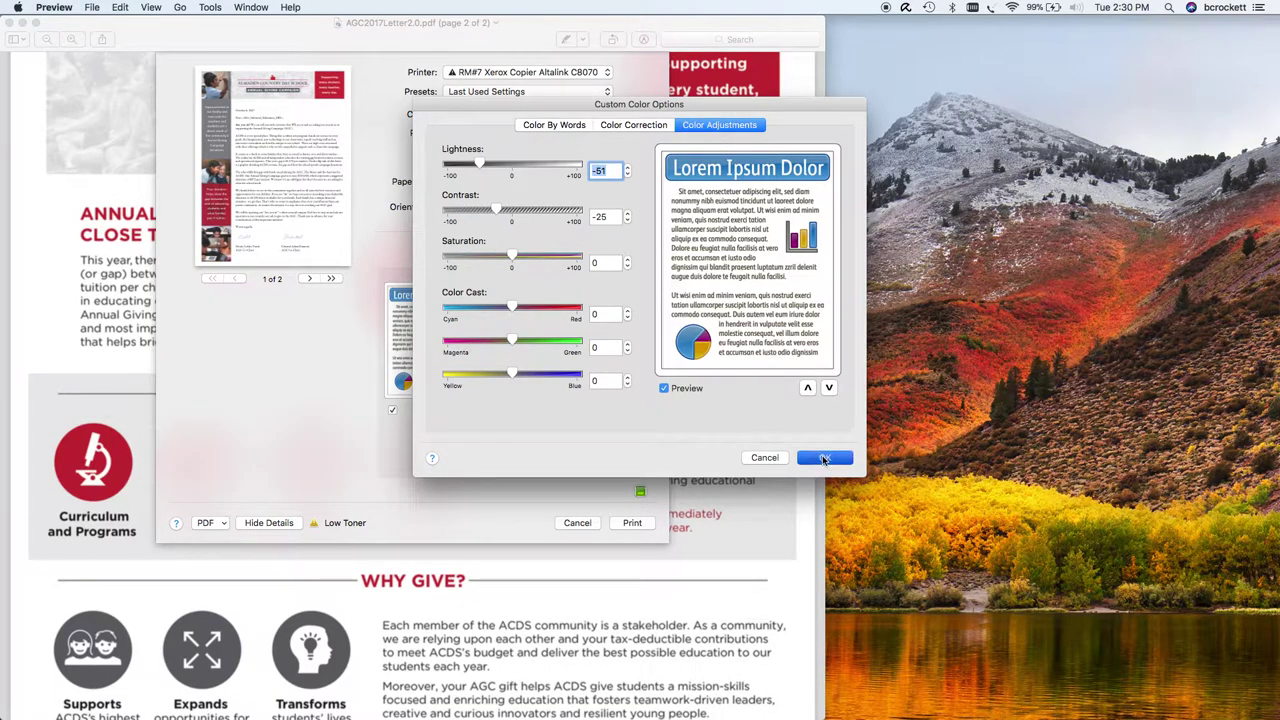
- Reopen the custom color options to check the Color Adjustments values, and accept them
left_click(504, 262)
left_click(505, 260)
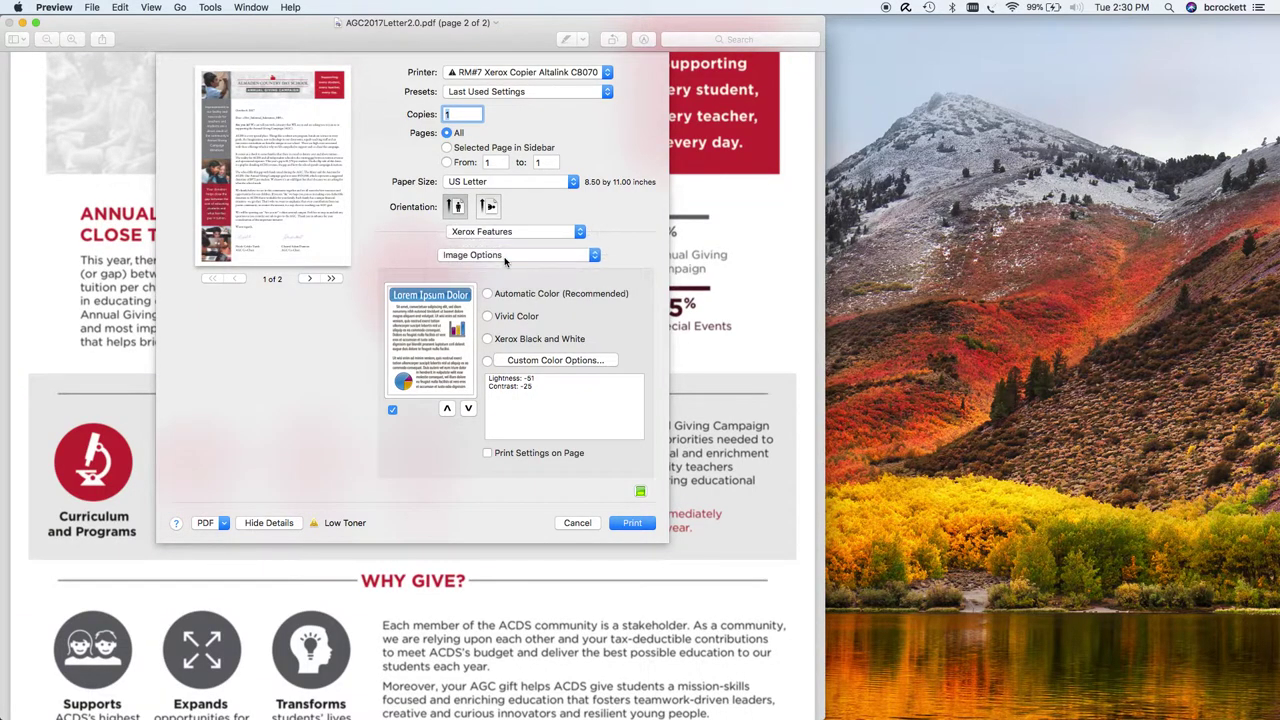
left_click(529, 362)
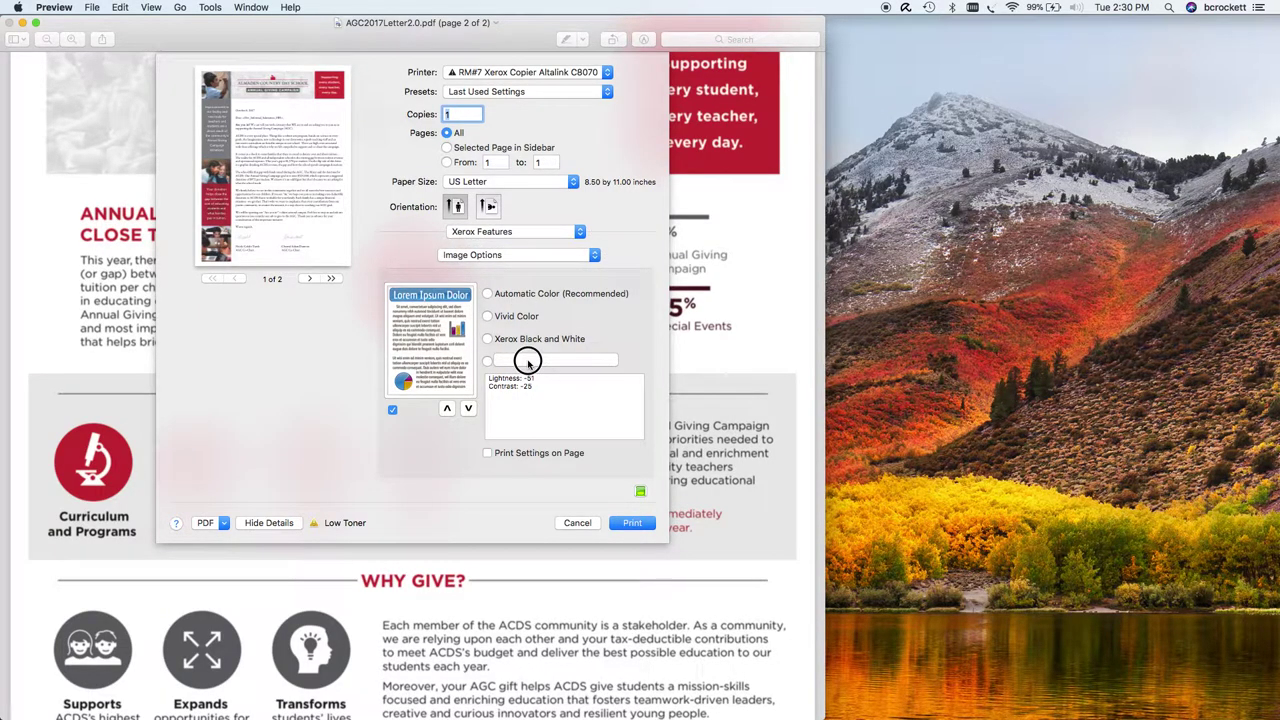
left_click(719, 125)
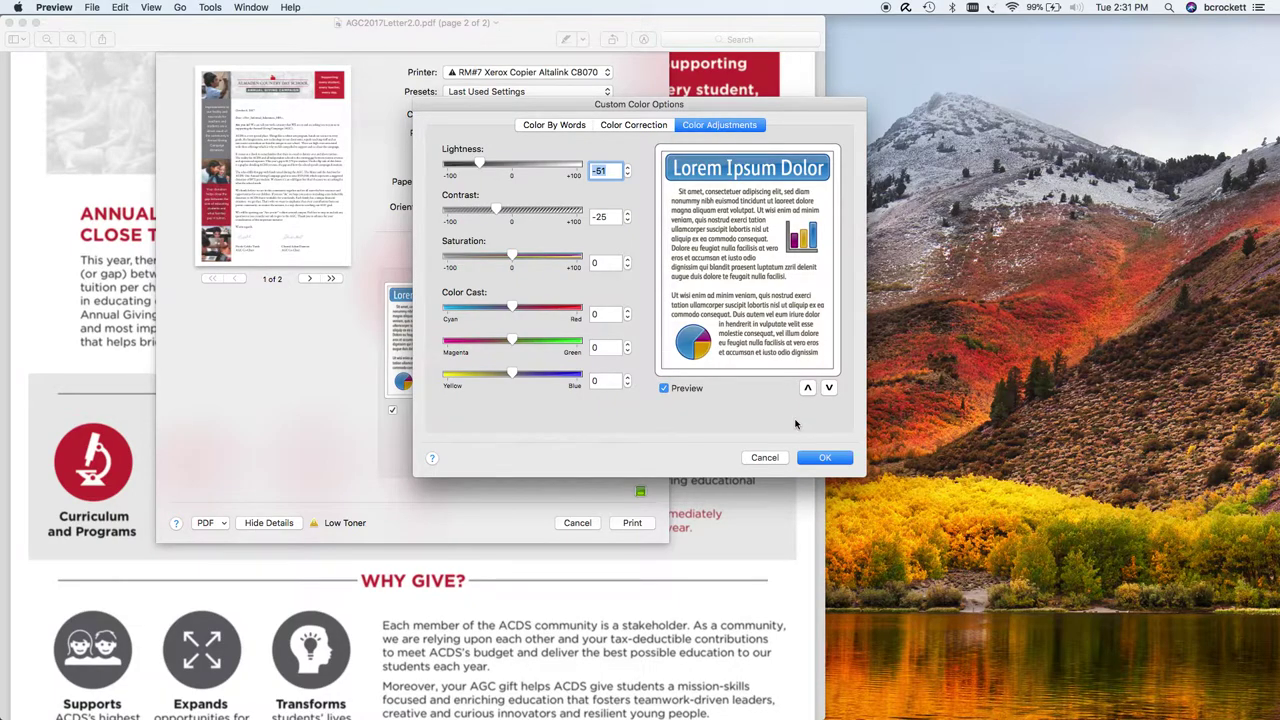
left_click(808, 457)
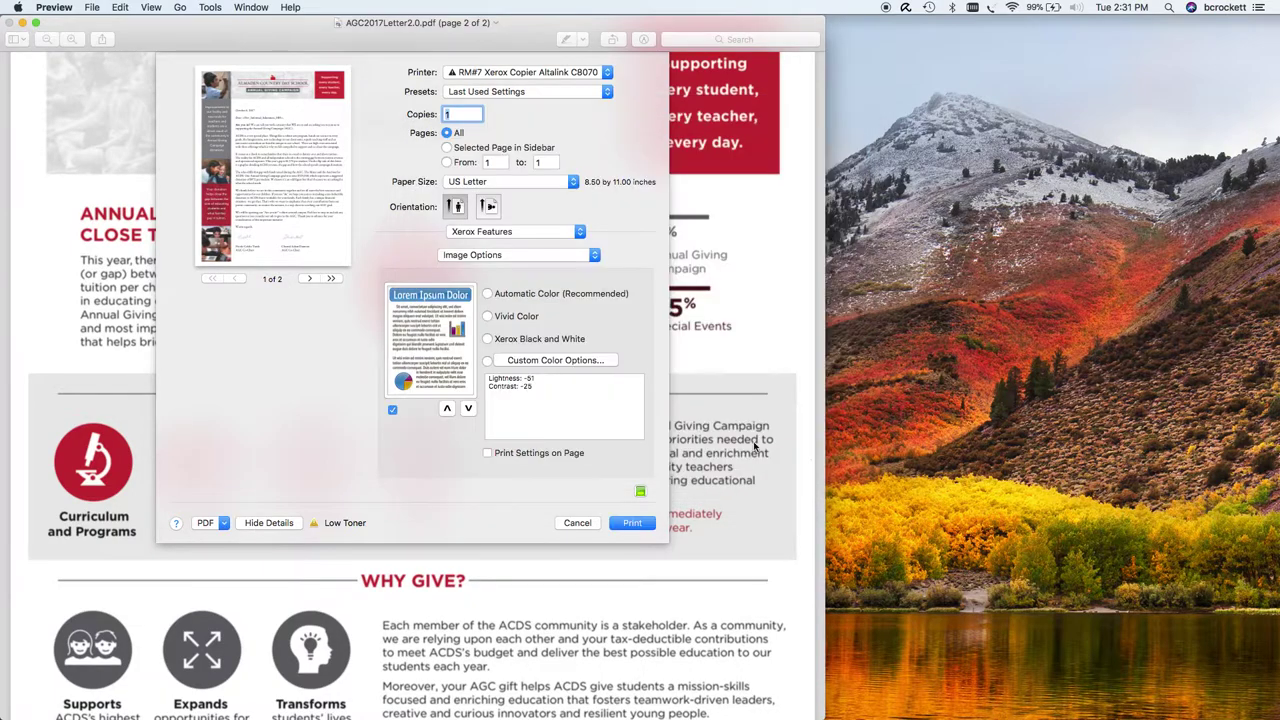
- Check the Xerox Features categories once more and close the print settings without printing
left_click(556, 257)
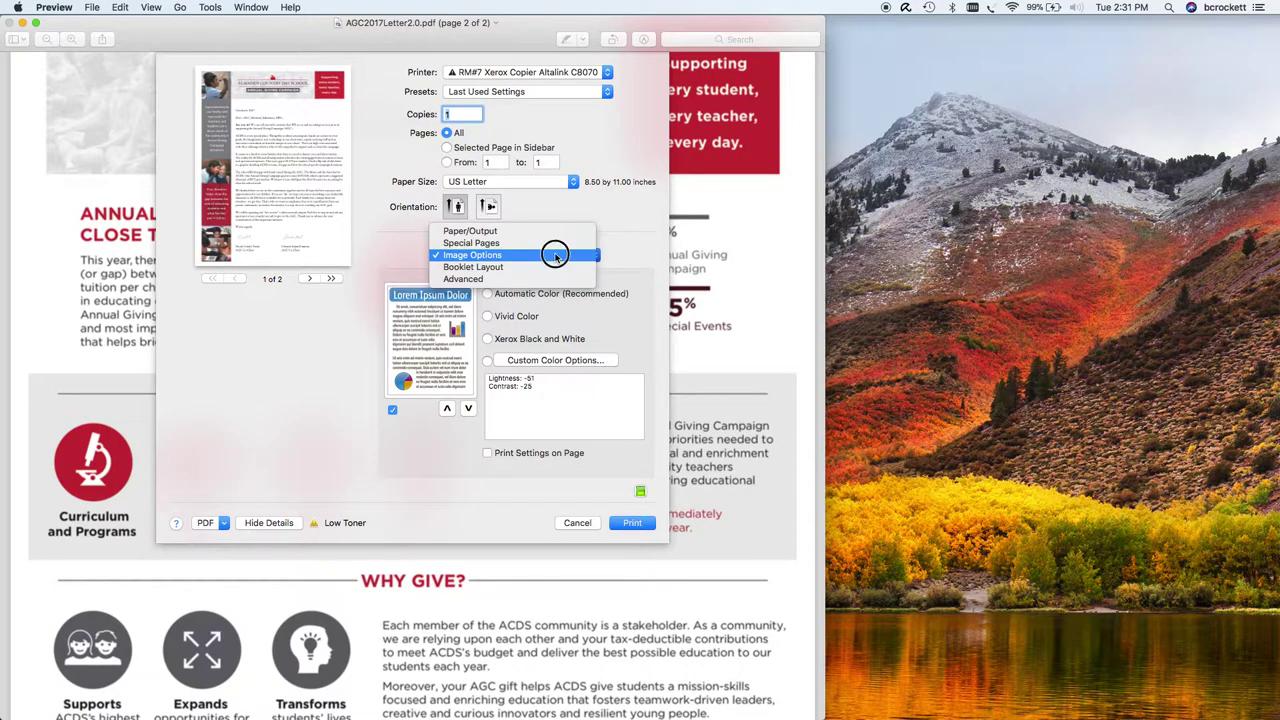
left_click(556, 257)
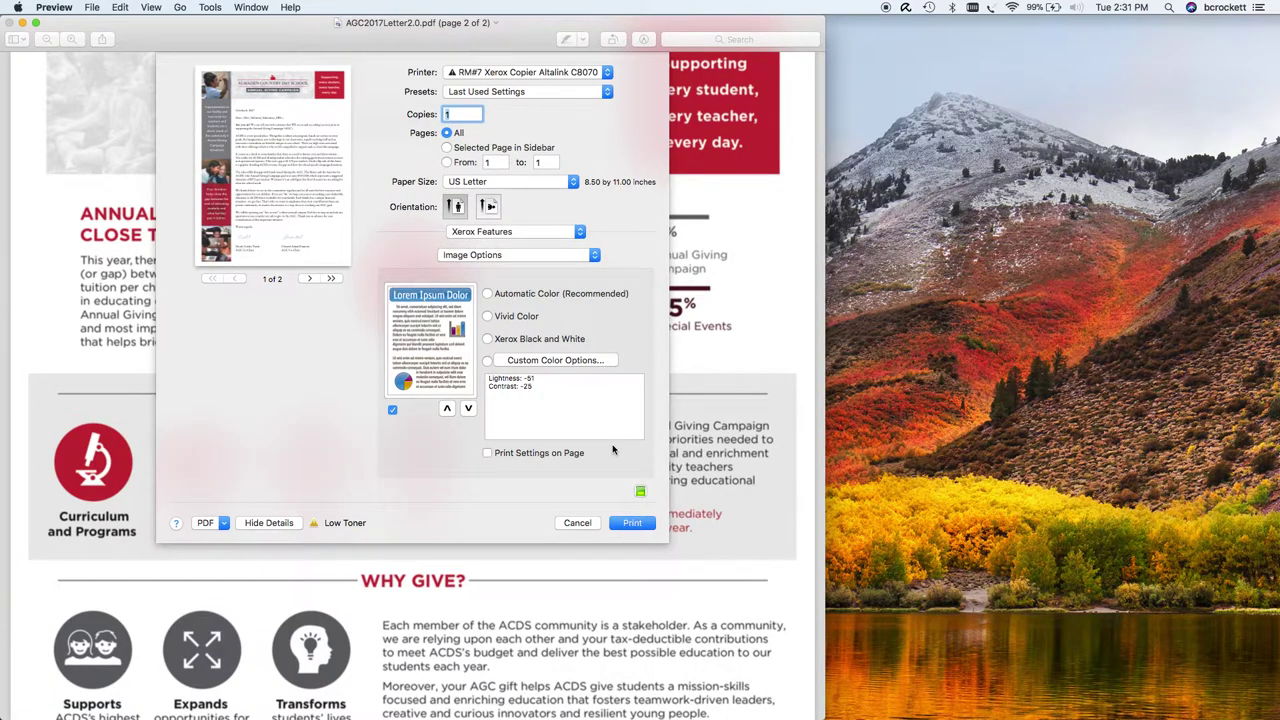
left_click(586, 521)
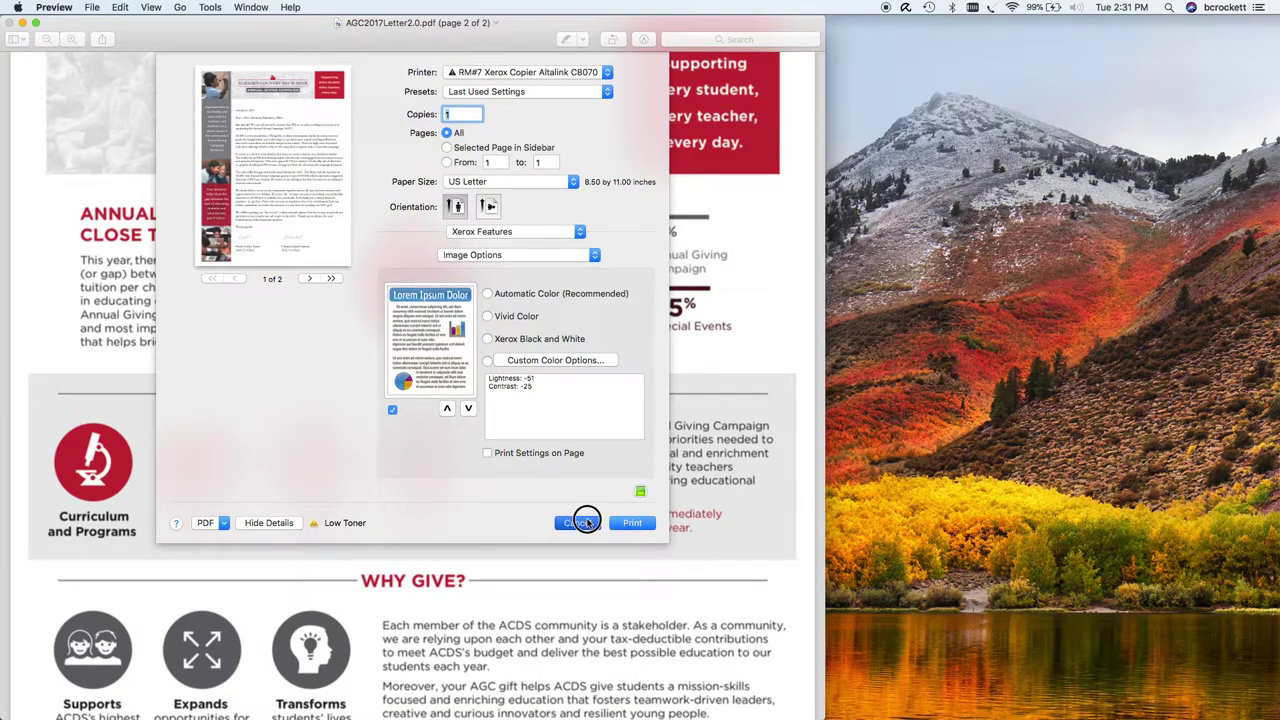